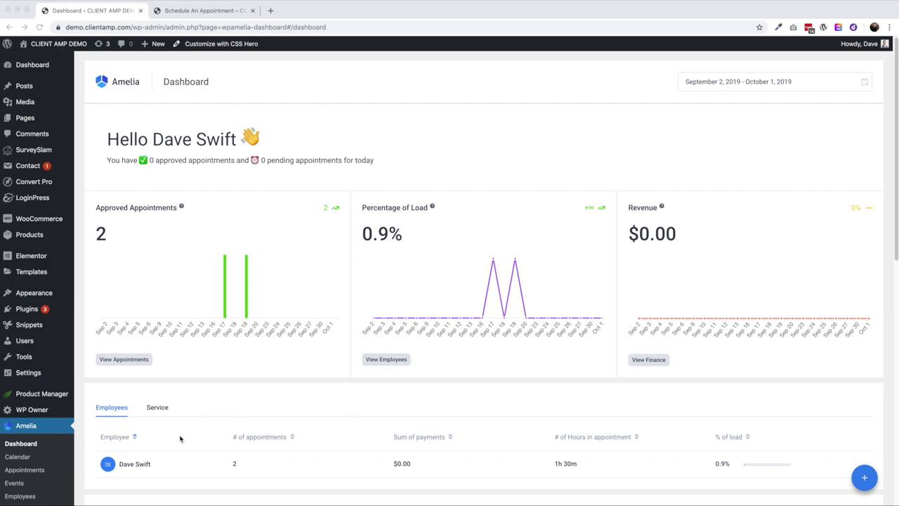
Enable WooCommerce in Amelia's payments settings, expand the PayPal options, and save the settings
scroll(62, 457, down, 1)
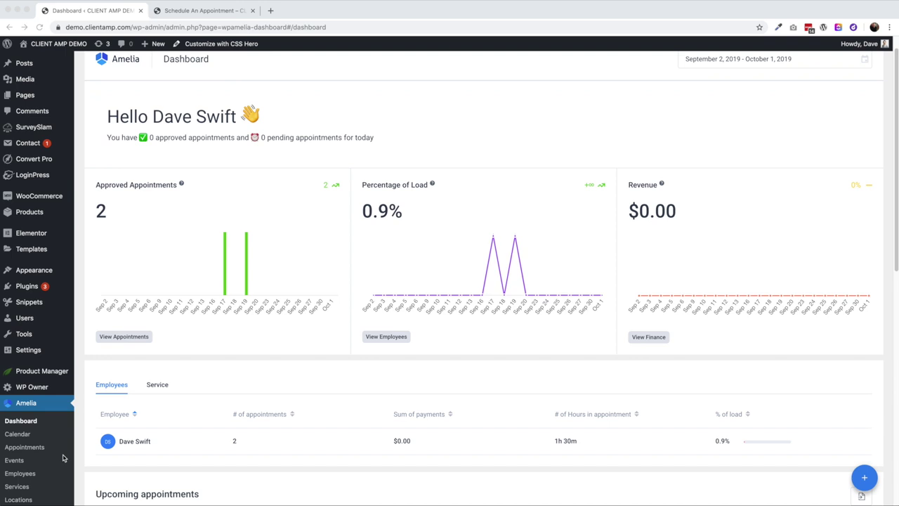
scroll(62, 457, down, 5)
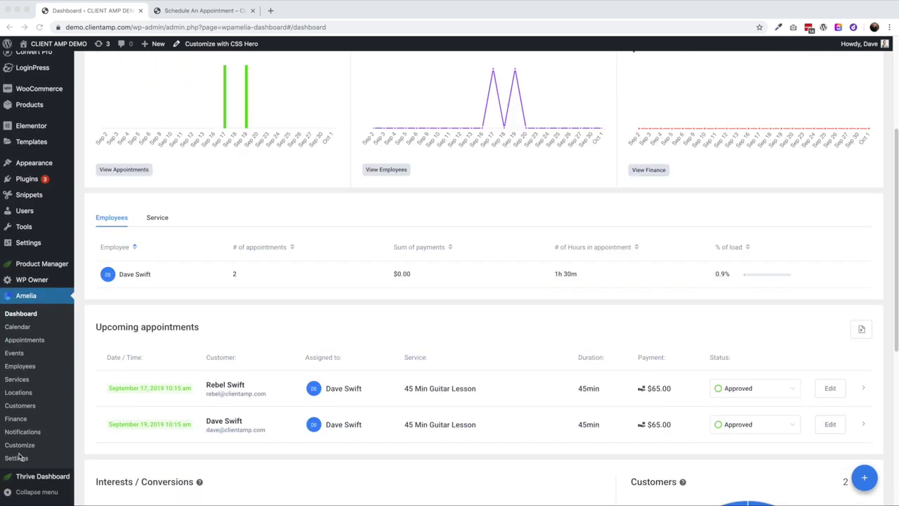
click(13, 460)
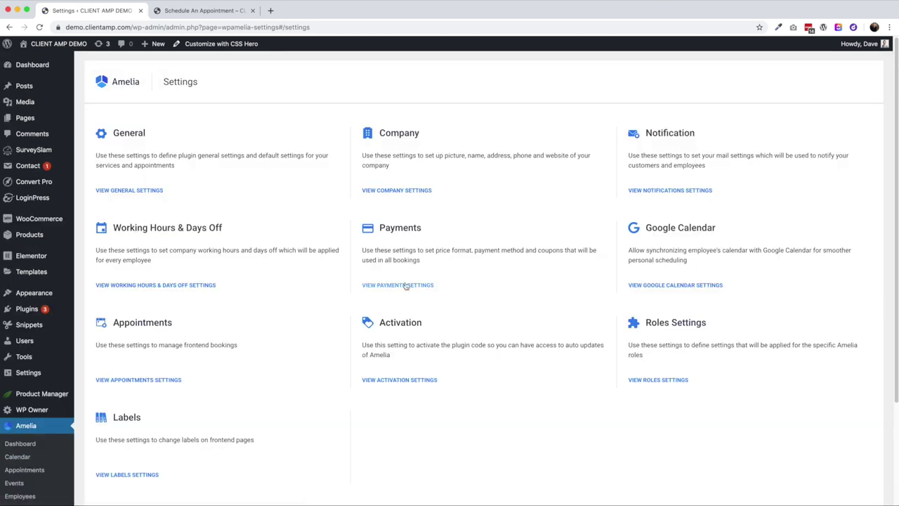
click(406, 285)
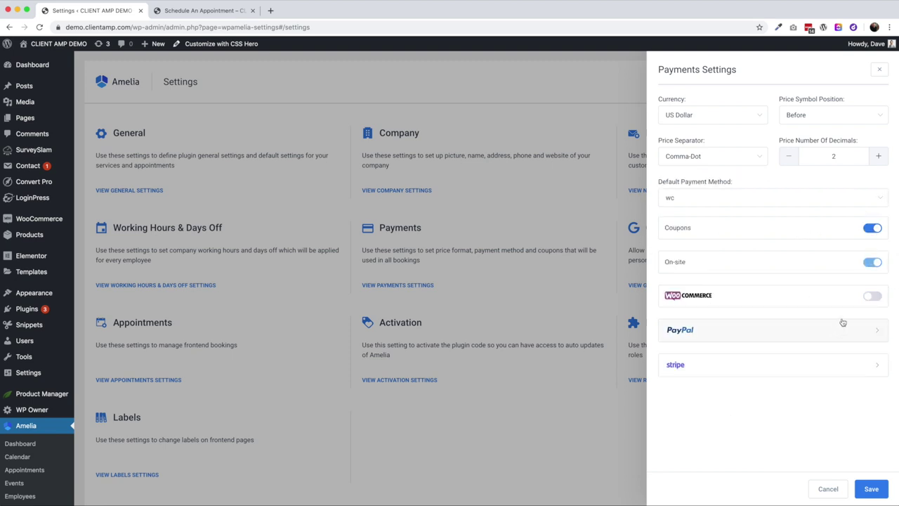
click(874, 296)
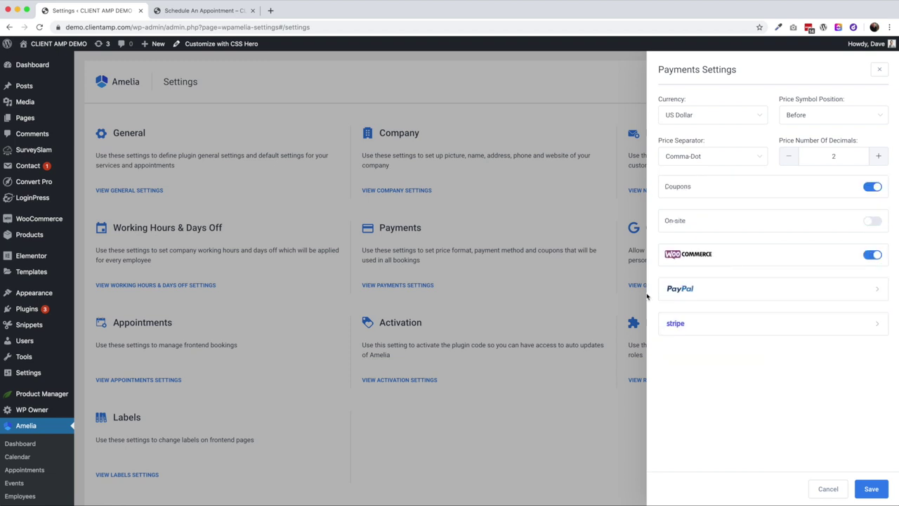
click(876, 290)
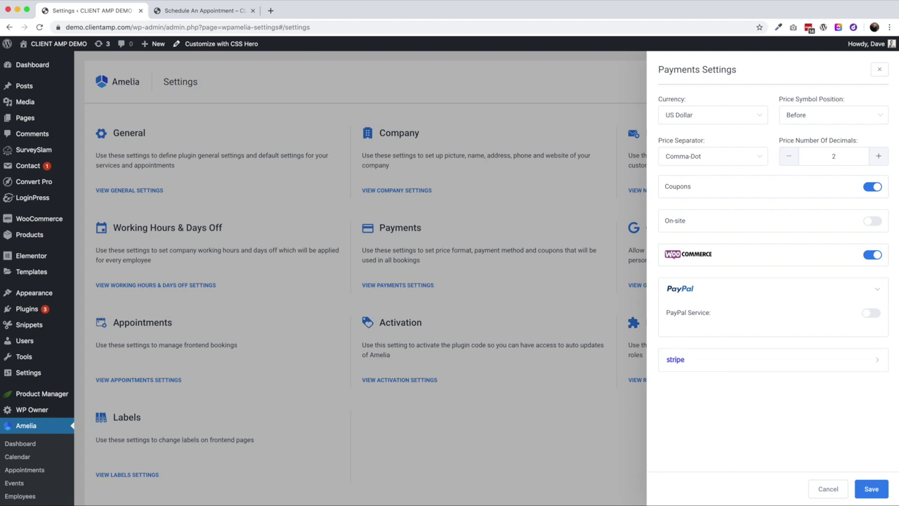
click(882, 490)
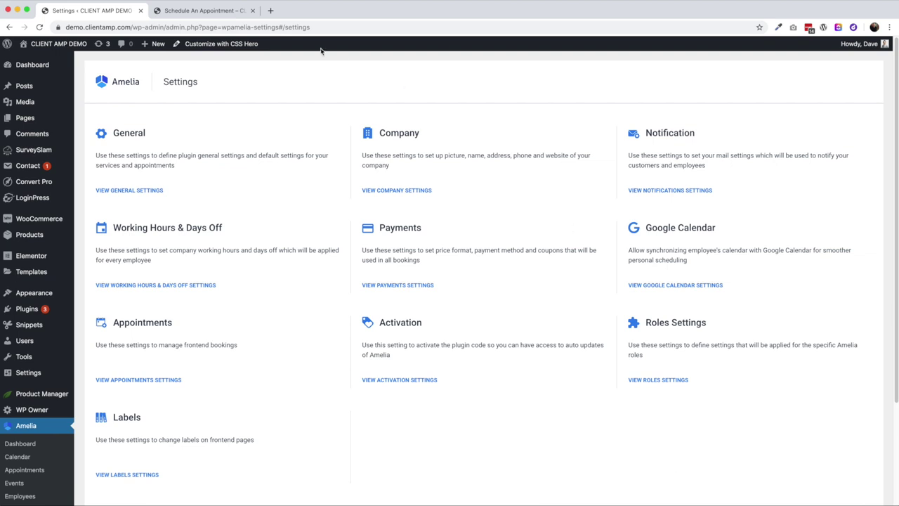
On the Schedule An Appointment page, choose the 45 Min Guitar Lesson for September 12, 2019 at 11:00 am and continue to the booking form
click(185, 19)
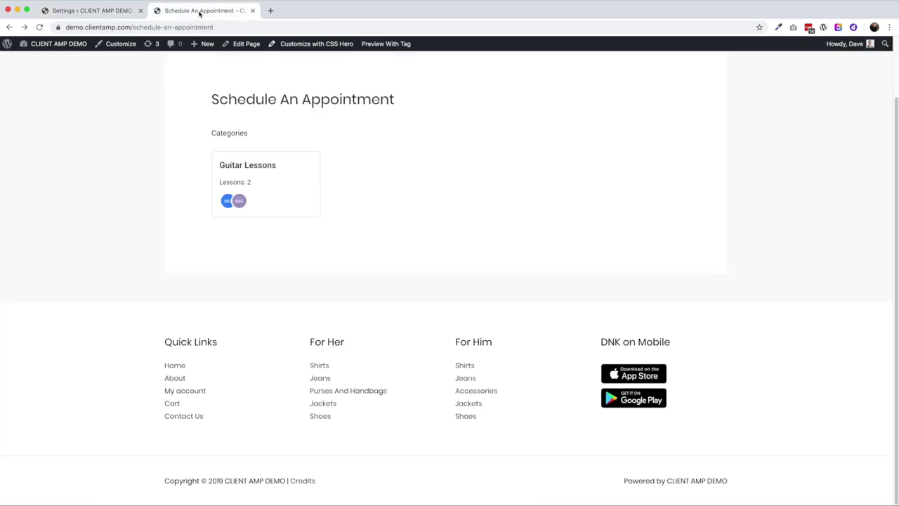
click(253, 183)
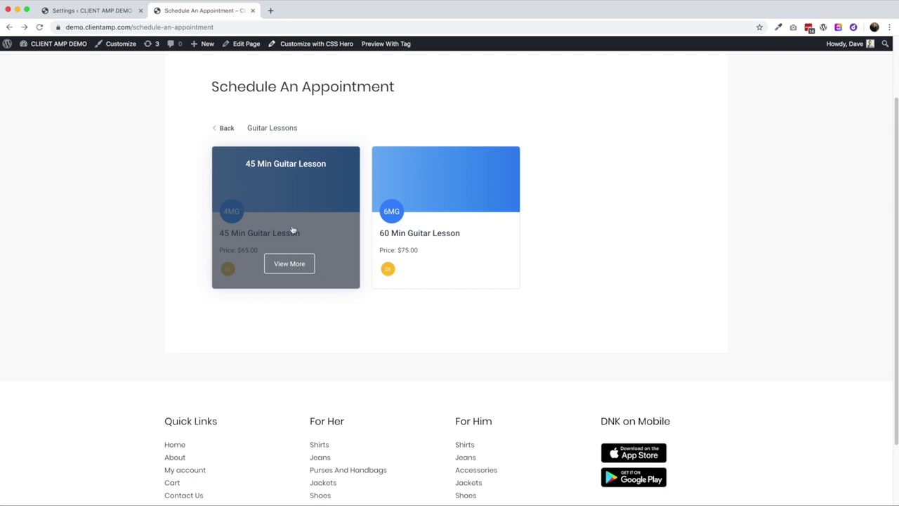
click(289, 264)
scroll(389, 396, down, 5)
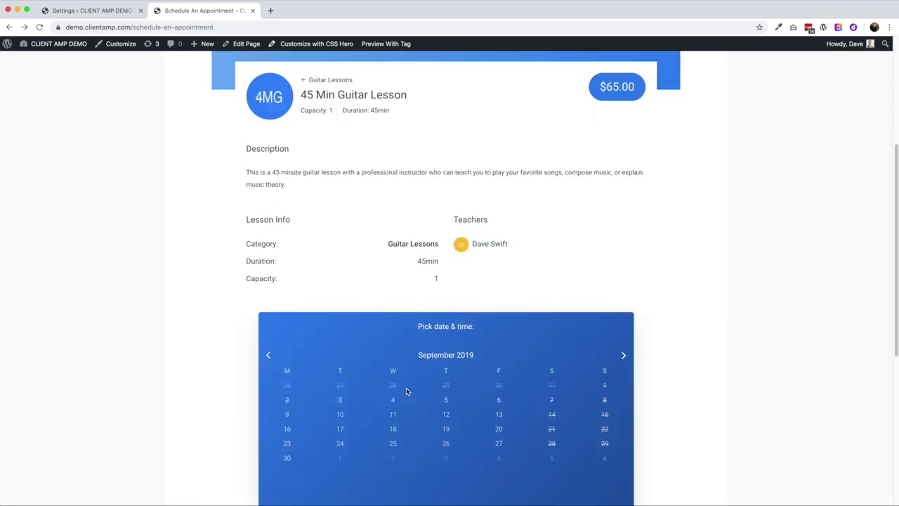
click(445, 414)
scroll(523, 428, down, 3)
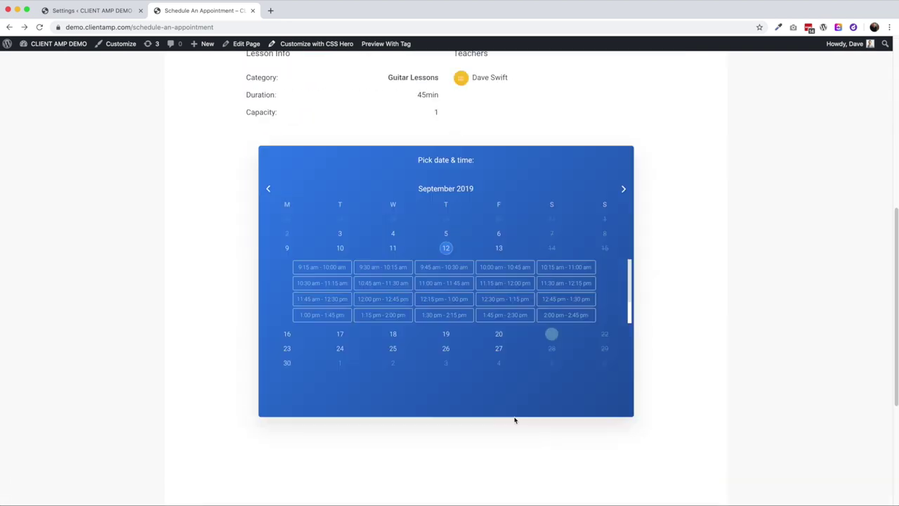
click(448, 284)
click(446, 391)
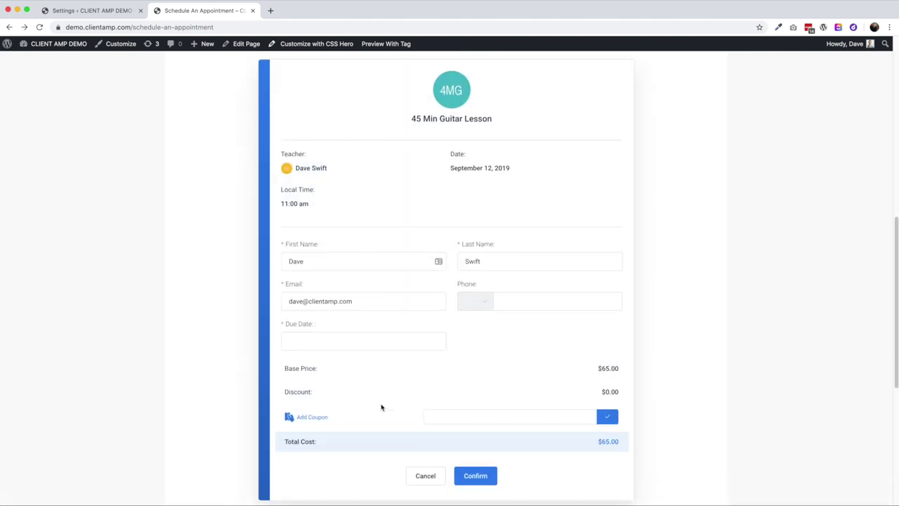
Enter 2 as the due date in the booking form and confirm the appointment
text(2)
scroll(492, 452, down, 2)
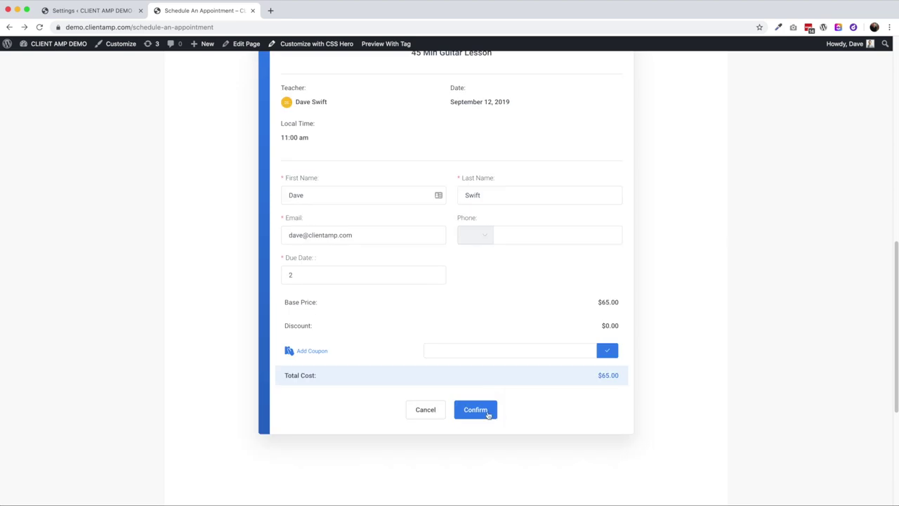
click(480, 410)
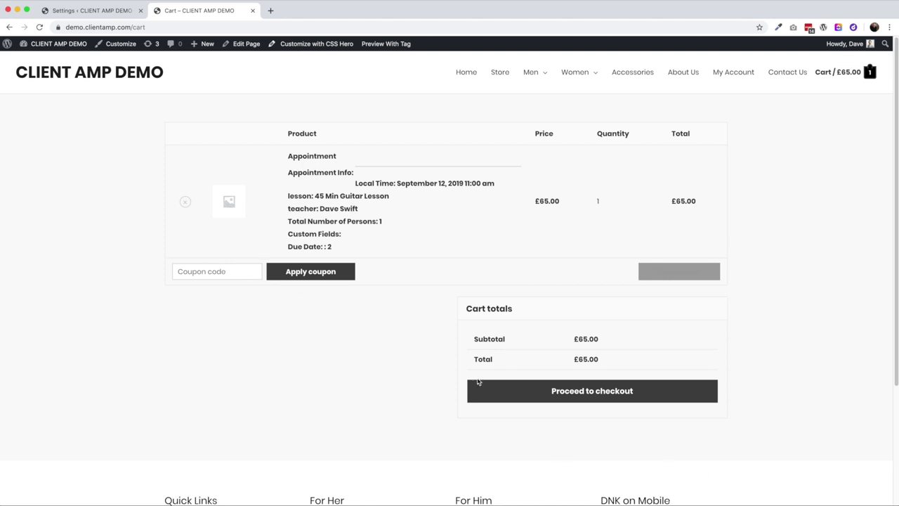
Proceed from the cart to the checkout page, review the order details, and return to the cart
click(542, 401)
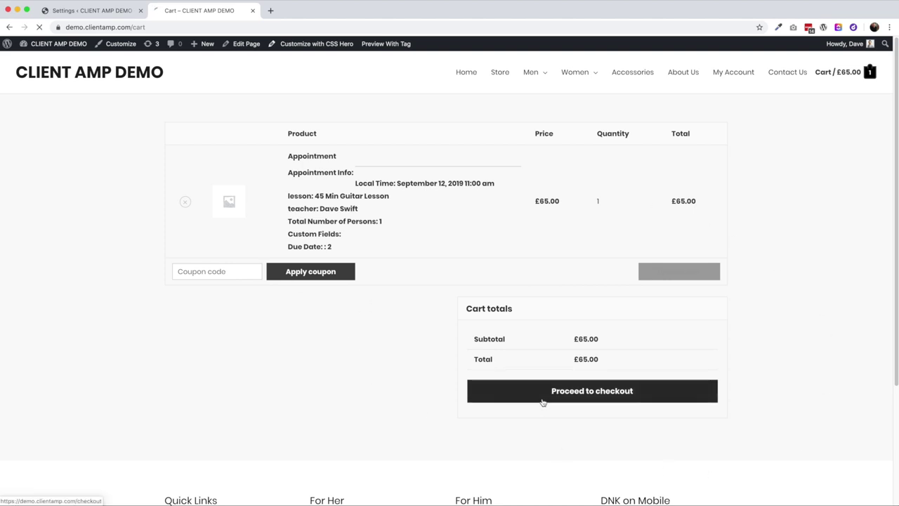
scroll(545, 403, down, 3)
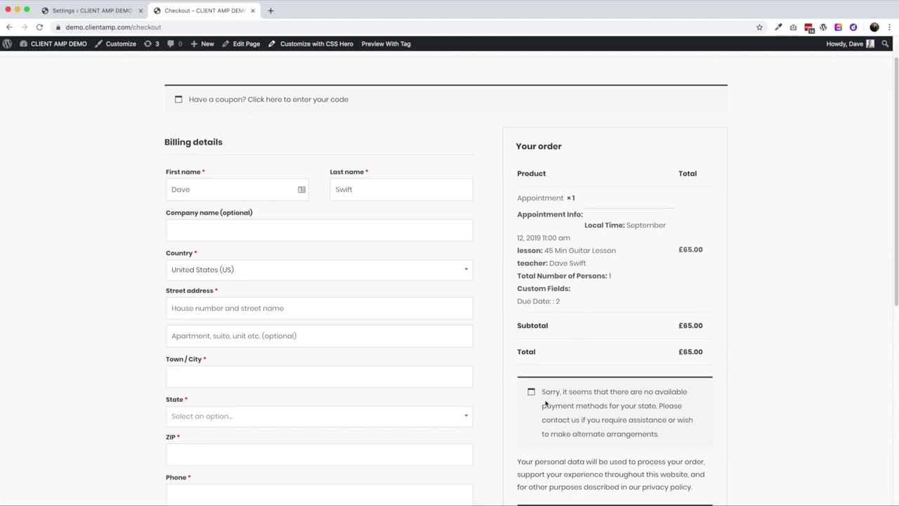
scroll(545, 403, up, 3)
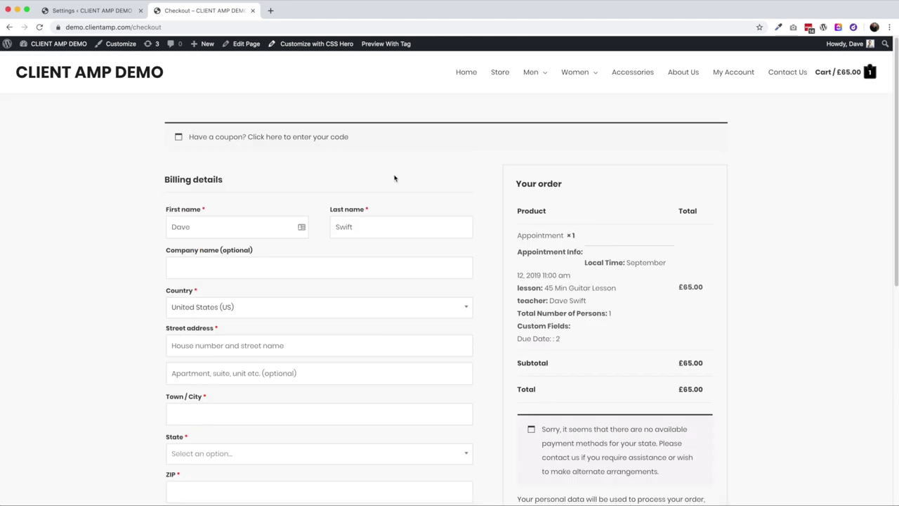
click(9, 27)
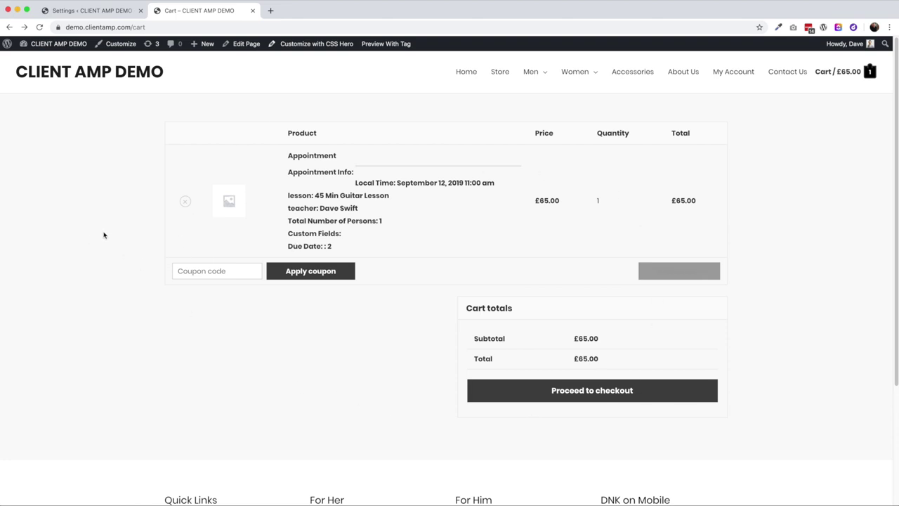
Clear the Cart page and Checkout page assignments in WooCommerce's advanced page setup and save the changes
mouse_move(49, 44)
click(45, 62)
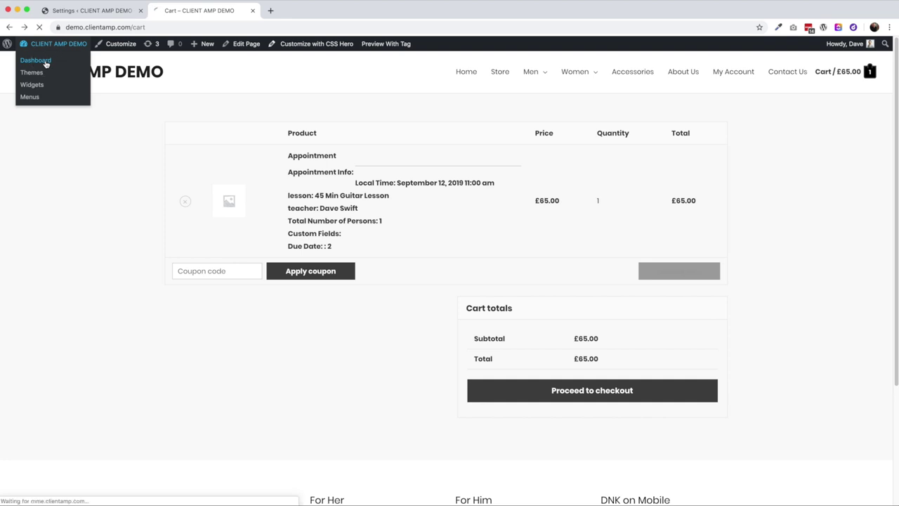
mouse_move(67, 259)
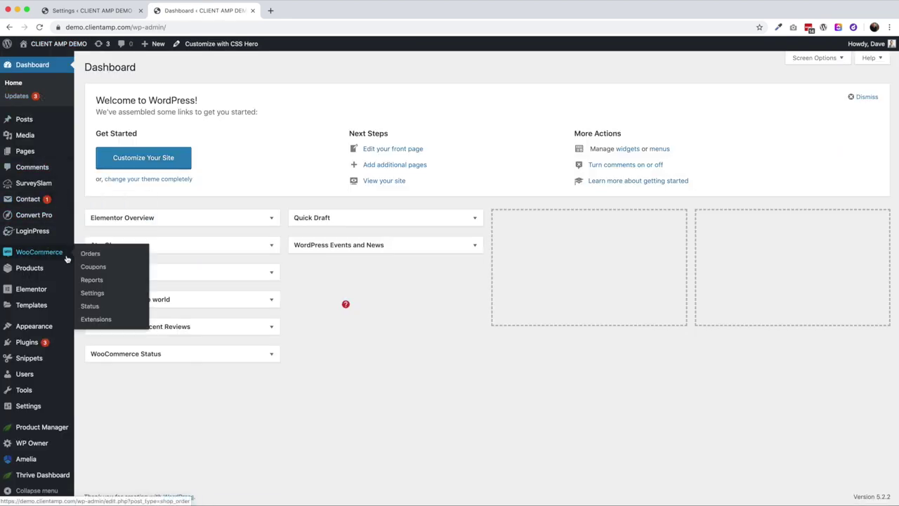
click(93, 293)
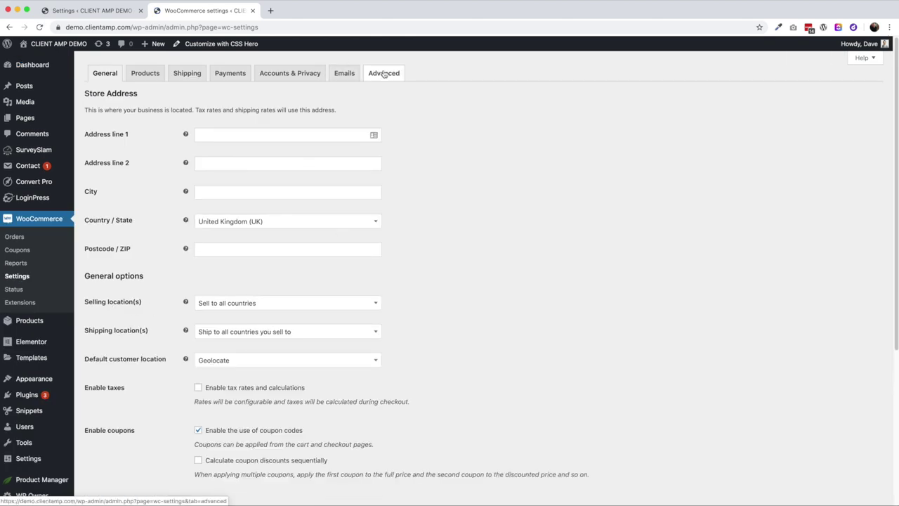
click(384, 73)
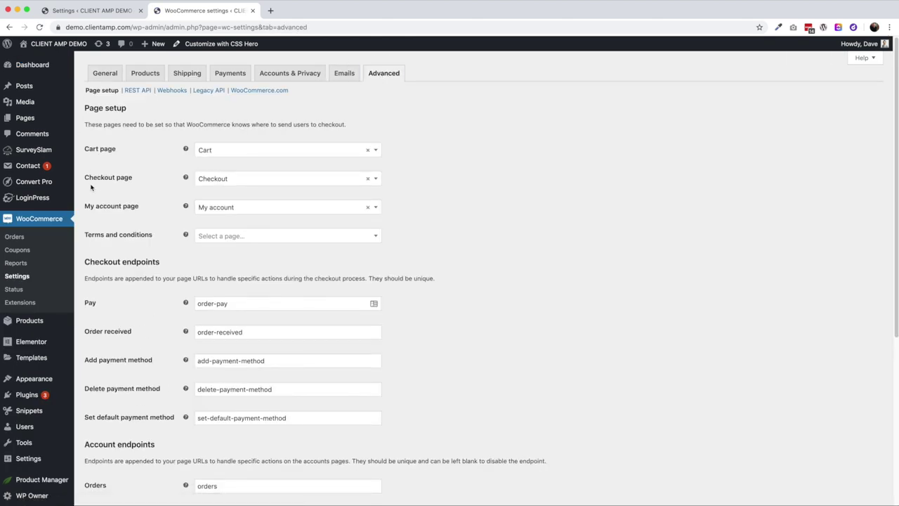
click(367, 178)
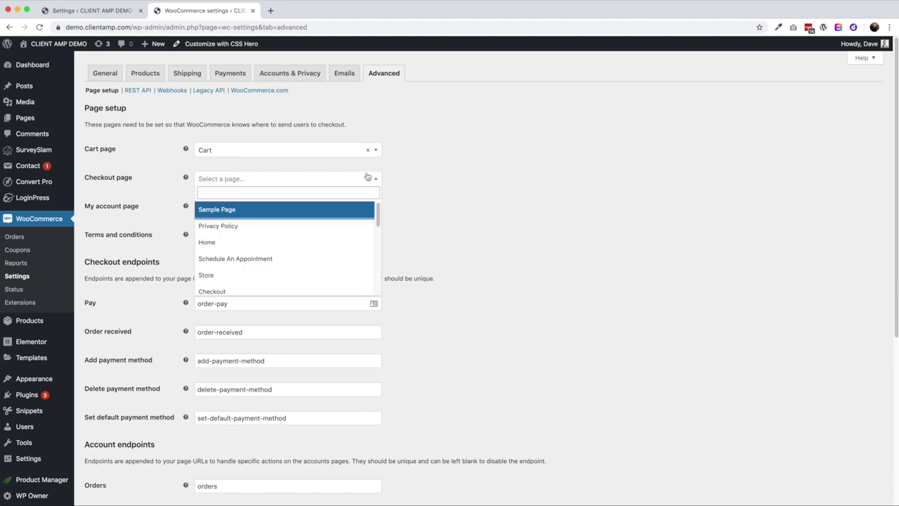
click(367, 150)
click(455, 176)
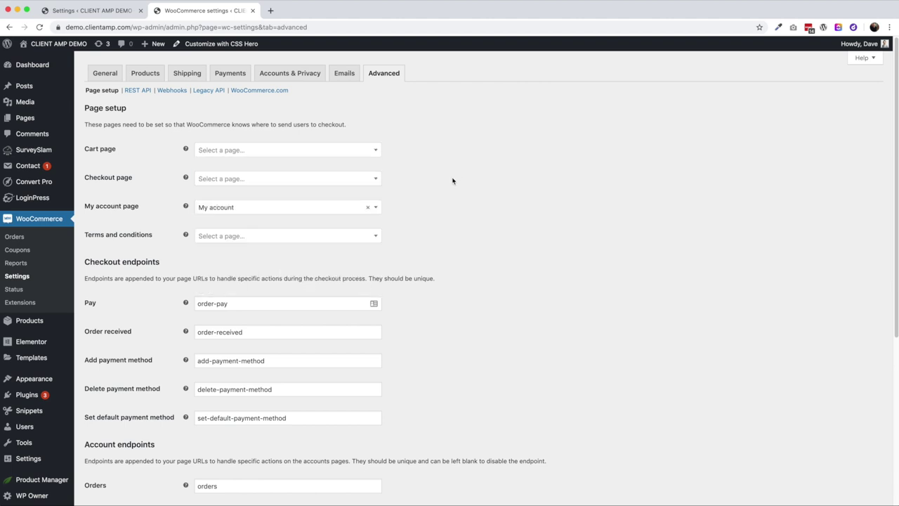
scroll(451, 180, down, 8)
click(115, 459)
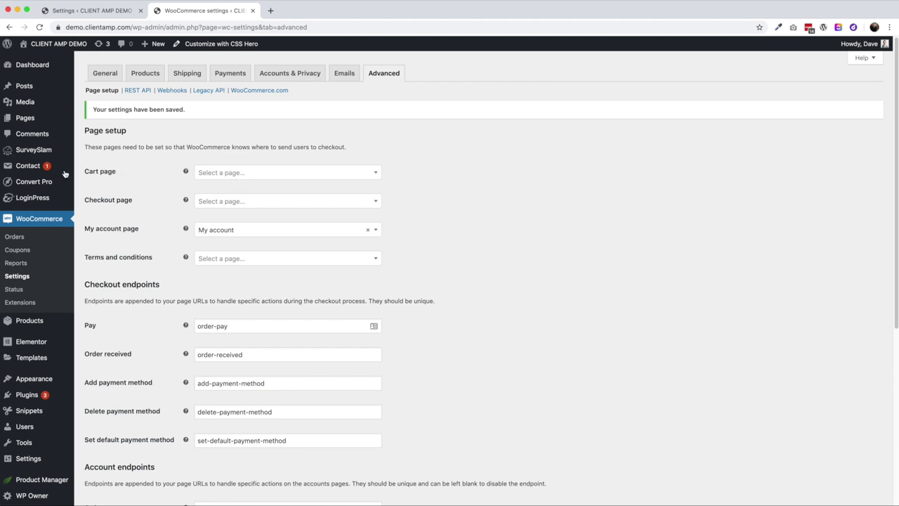
Assign the Checkout page as WooCommerce's Cart page and save the settings
click(232, 178)
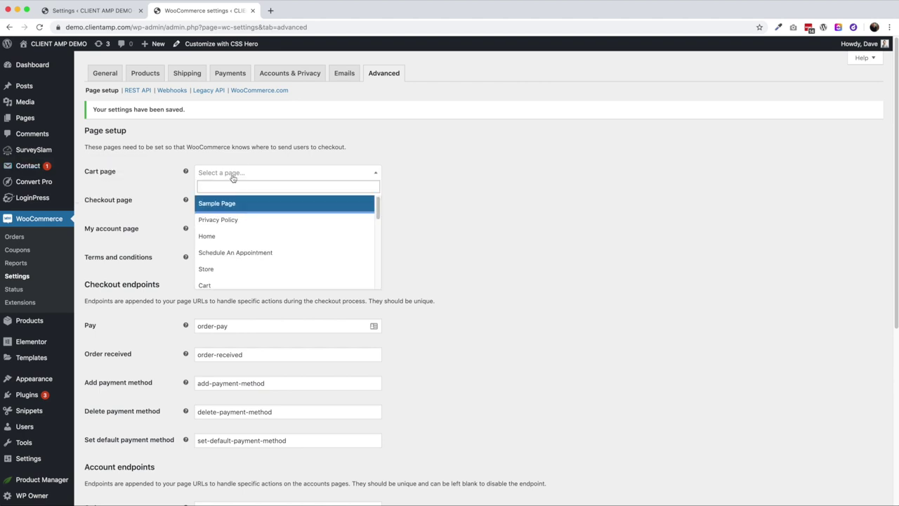
scroll(238, 270, down, 1)
scroll(239, 271, down, 1)
click(238, 271)
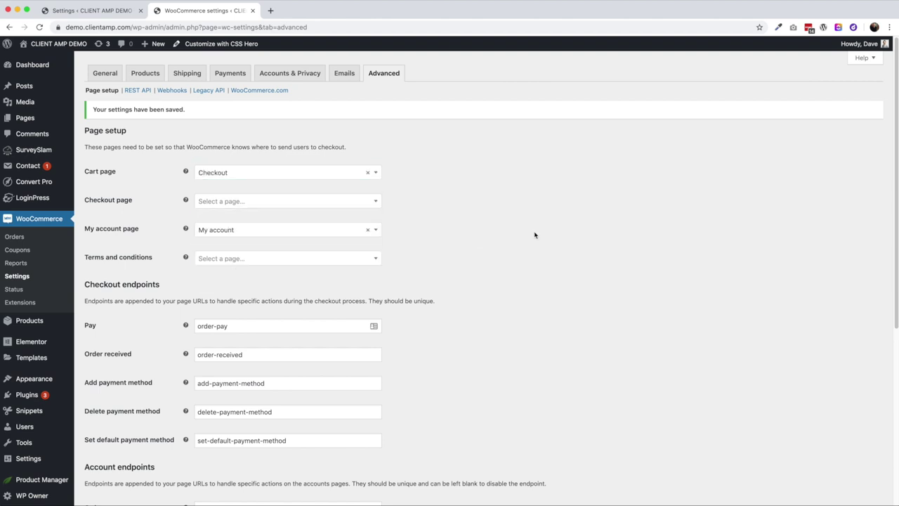
scroll(520, 242, down, 5)
scroll(504, 252, down, 3)
click(129, 455)
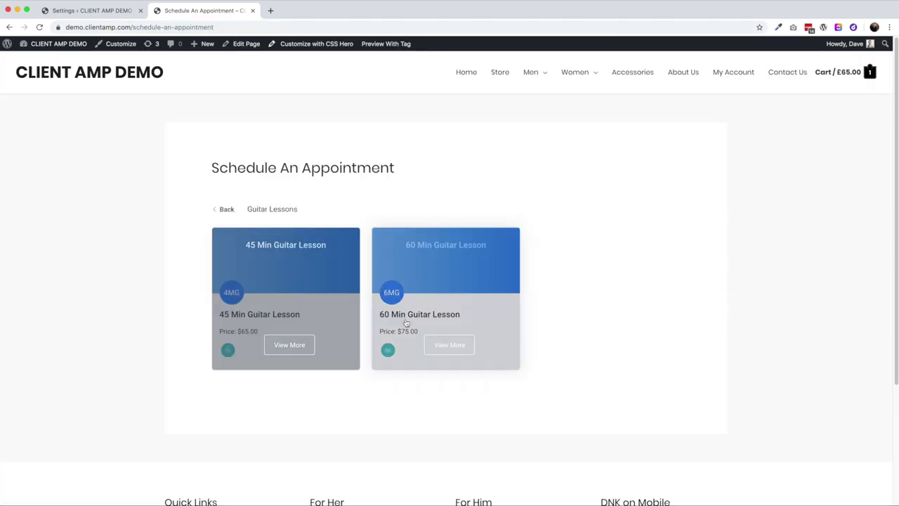
Choose the 45 Min Guitar Lesson for September 12, 2019 at 1:30 pm and continue to the booking form
click(274, 315)
scroll(357, 398, down, 4)
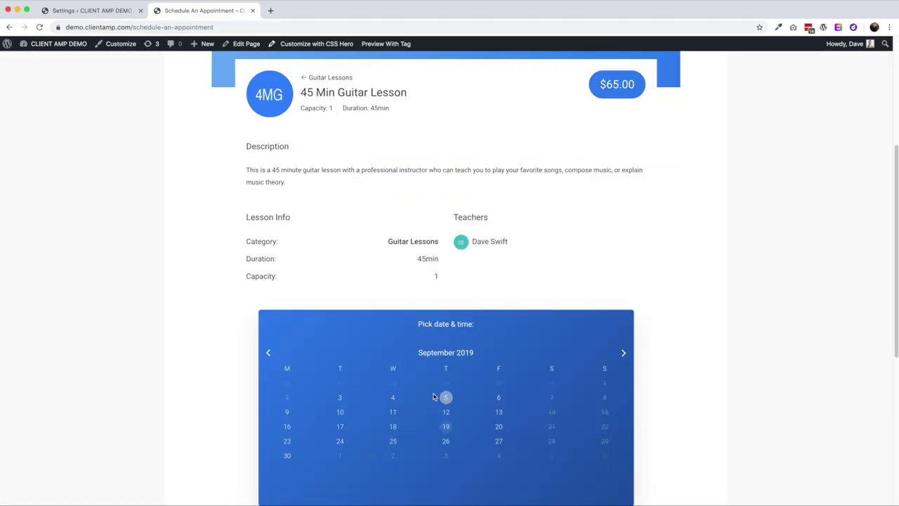
click(446, 412)
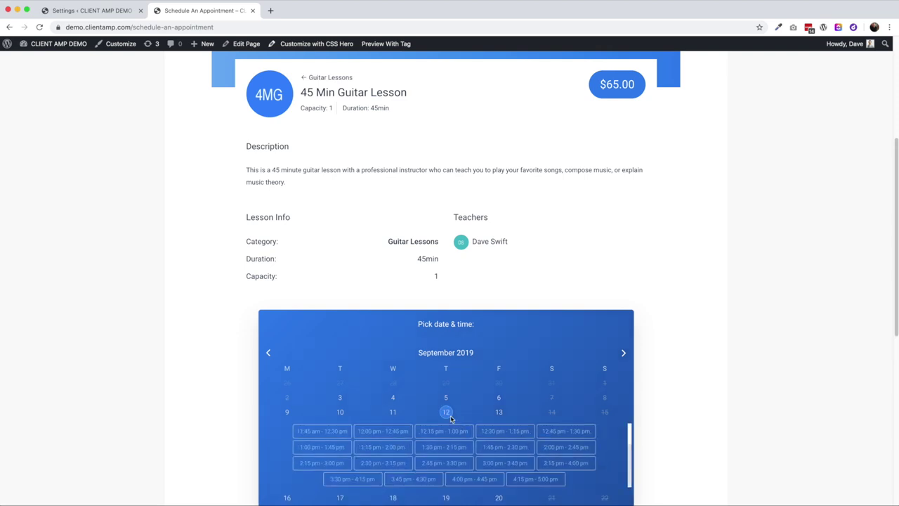
click(450, 454)
scroll(696, 424, down, 6)
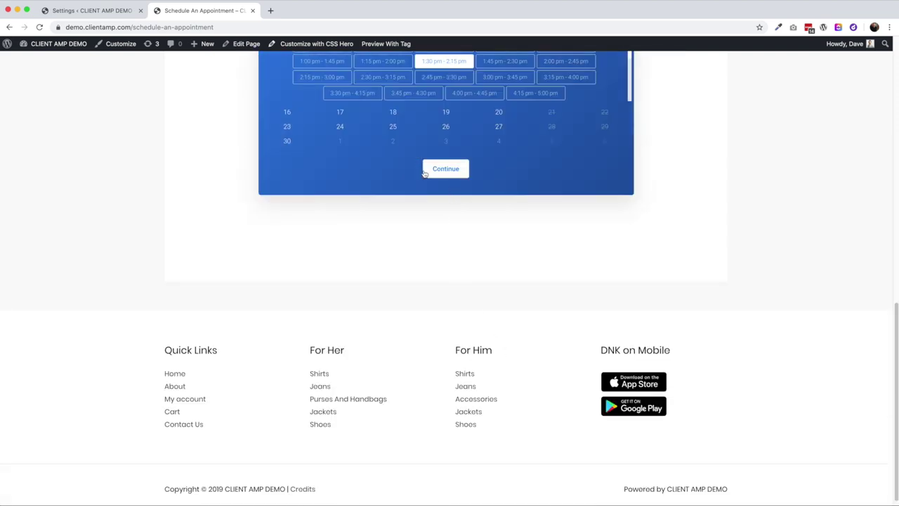
click(437, 171)
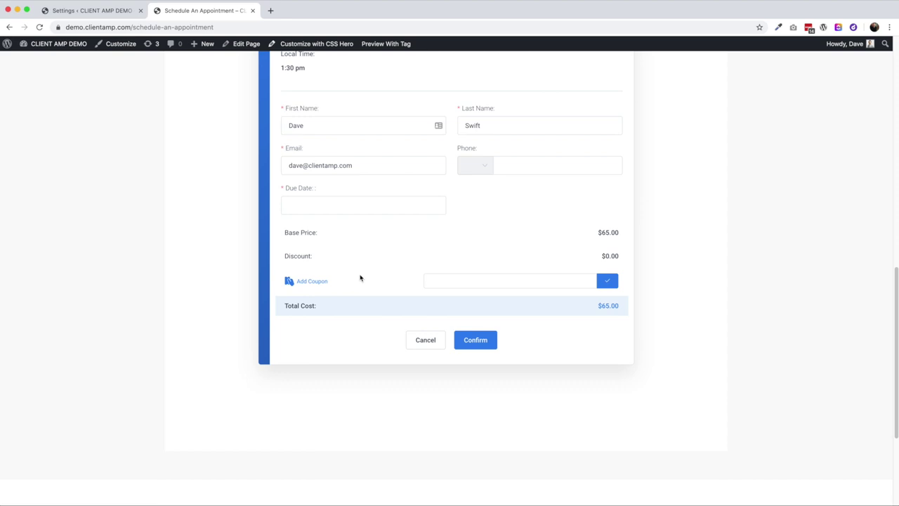
Enter 1 as the due date, confirm the appointment, and review the order on the checkout page
click(320, 204)
text(1)
click(476, 340)
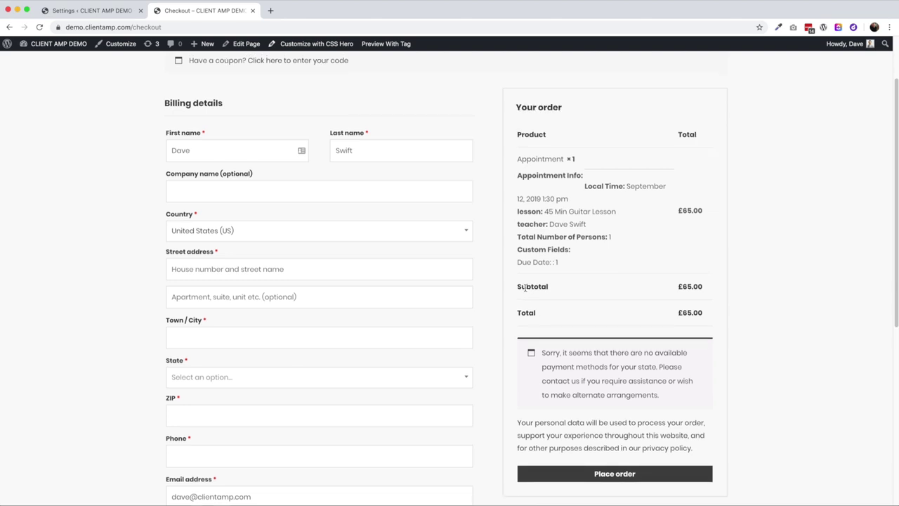
scroll(525, 289, up, 1)
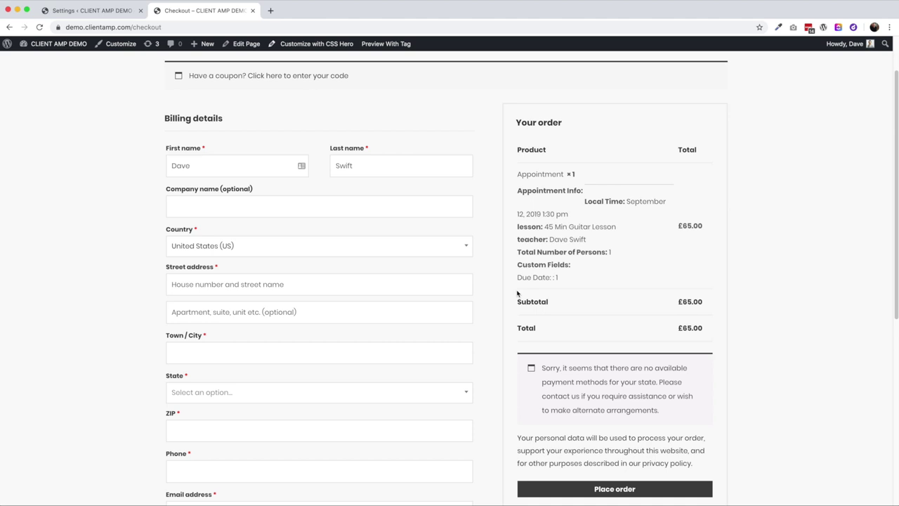
scroll(517, 293, down, 4)
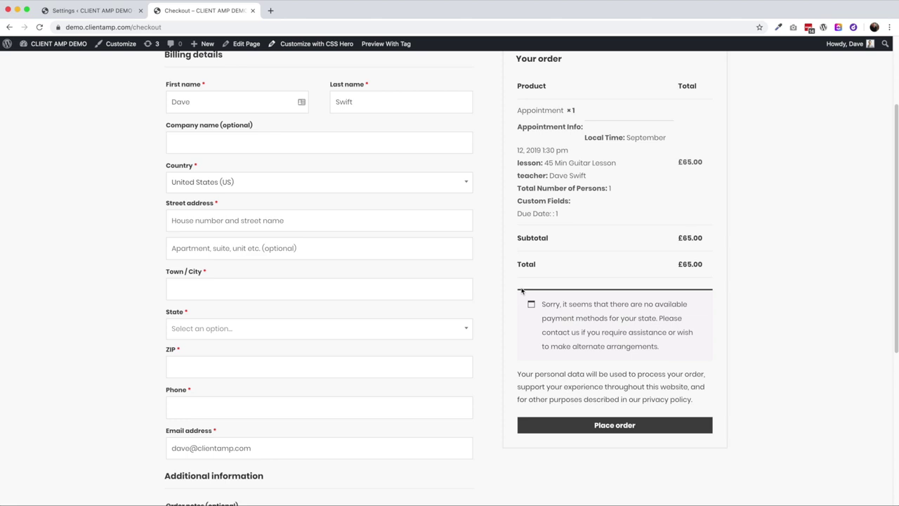
Open the installed plugins in the WordPress admin and activate the CartFlows plugin
scroll(521, 290, up, 8)
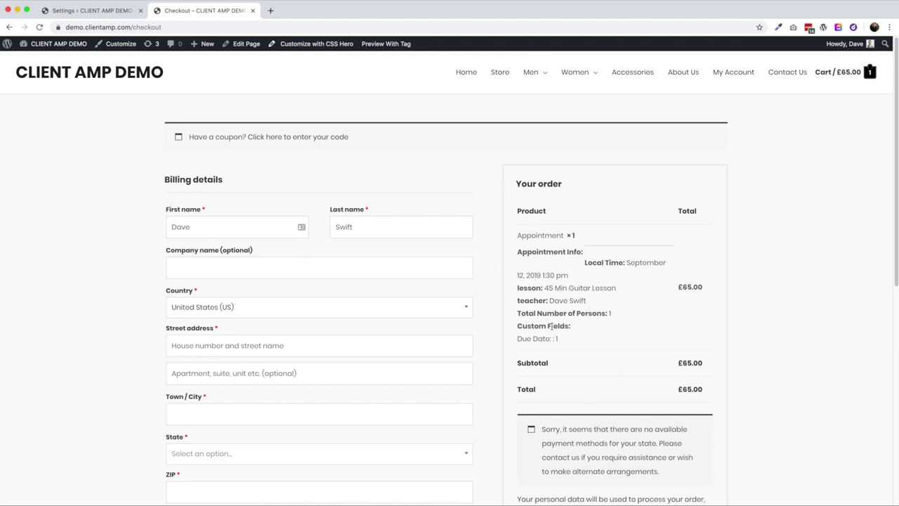
click(98, 11)
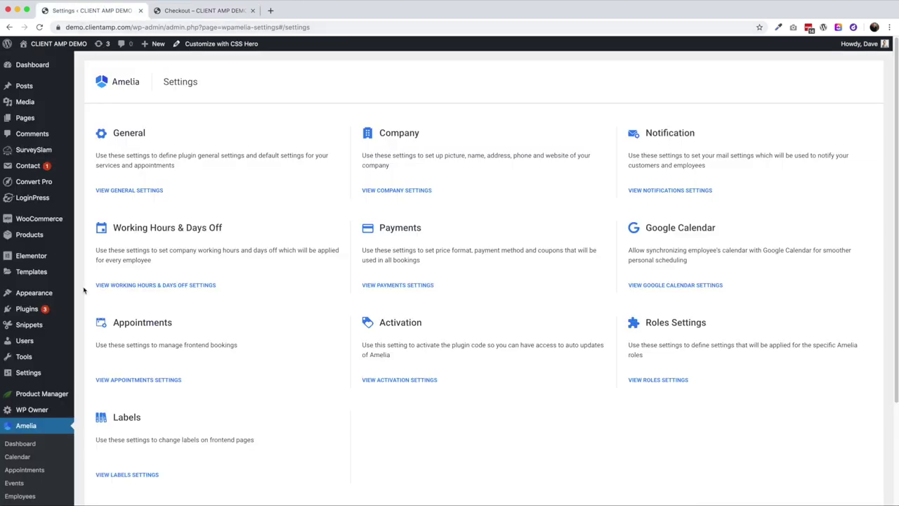
mouse_move(39, 321)
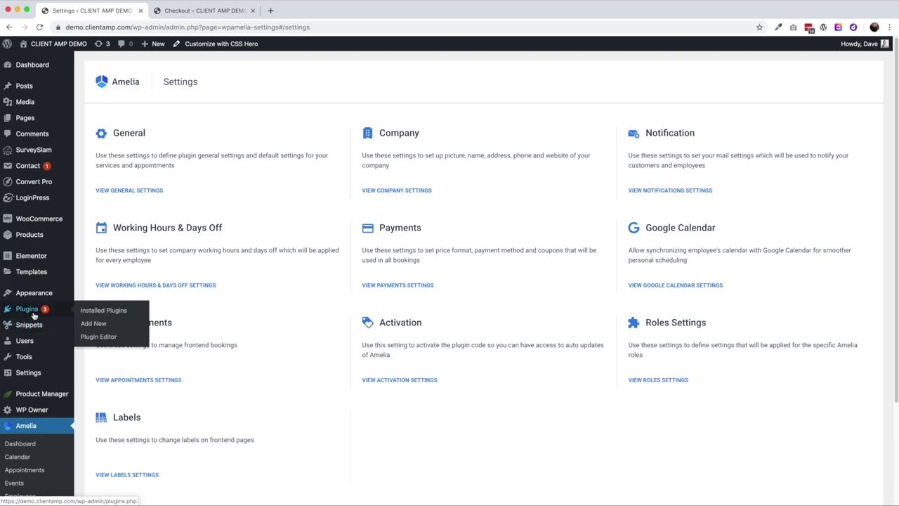
click(85, 310)
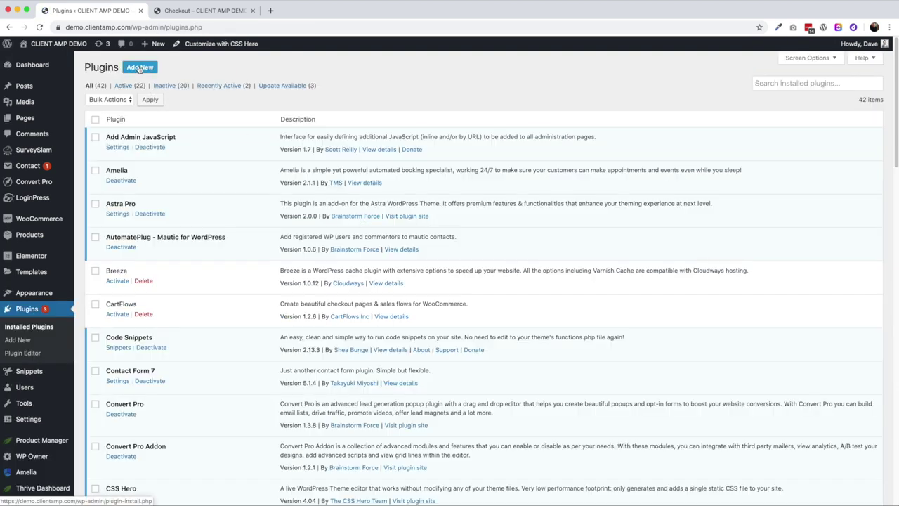
scroll(273, 353, down, 5)
scroll(271, 353, up, 3)
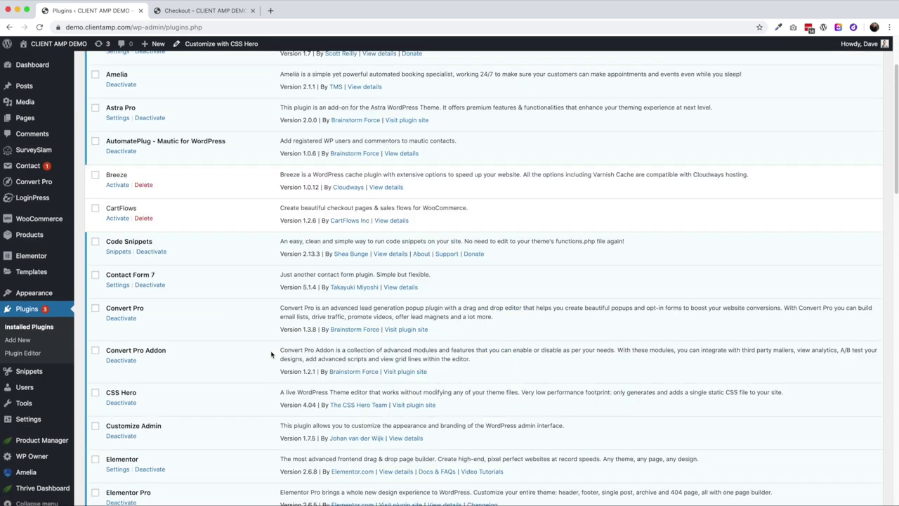
click(118, 218)
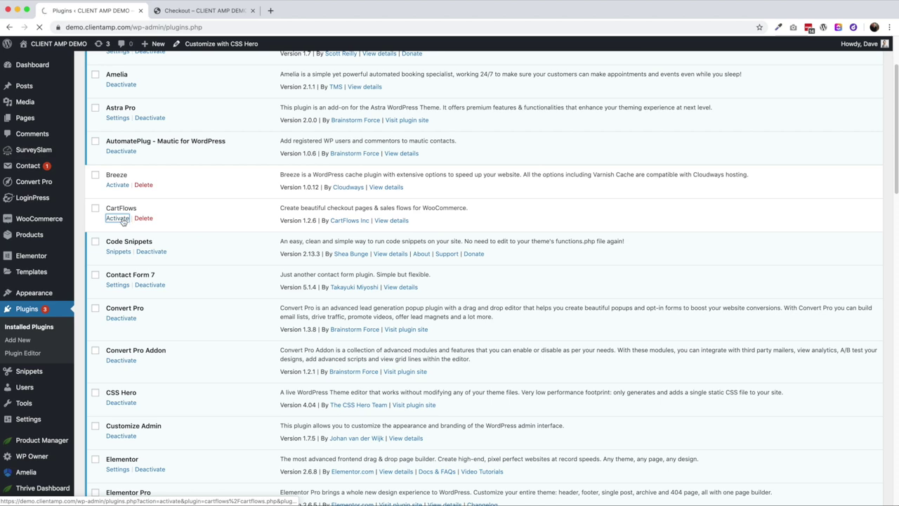
Create a CartFlows flow by importing the Inline Checkout template, title it Amelia, and update the flow
mouse_move(30, 197)
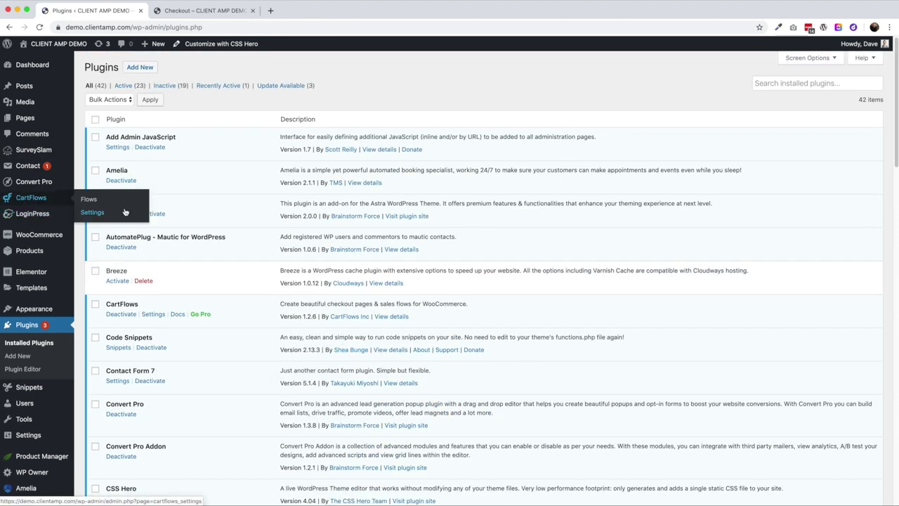
click(88, 200)
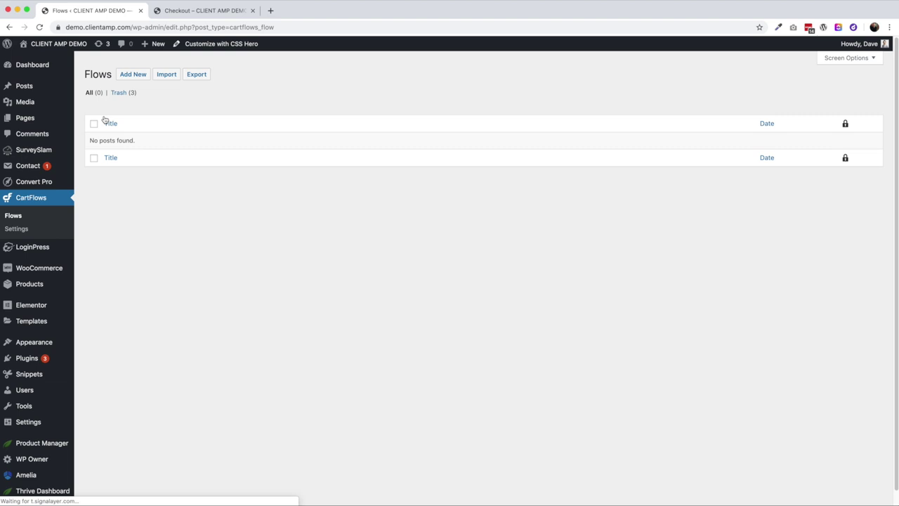
click(132, 76)
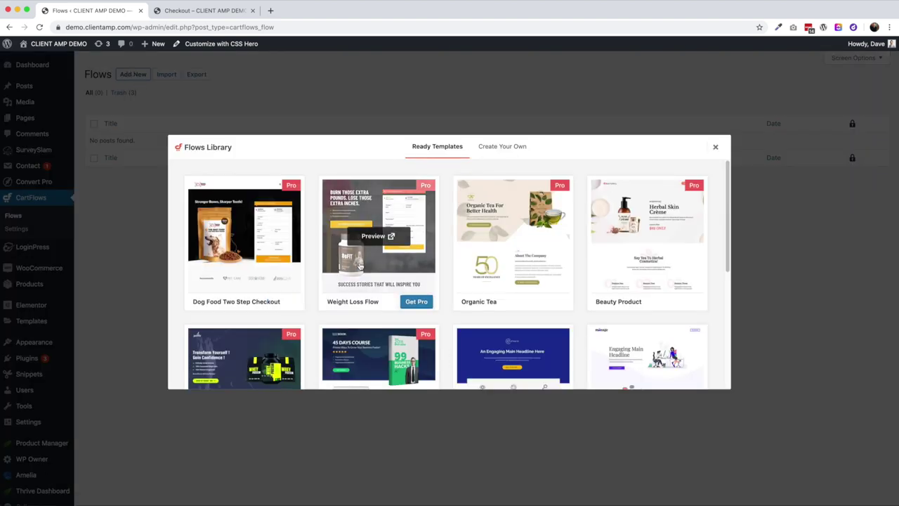
scroll(427, 309, down, 3)
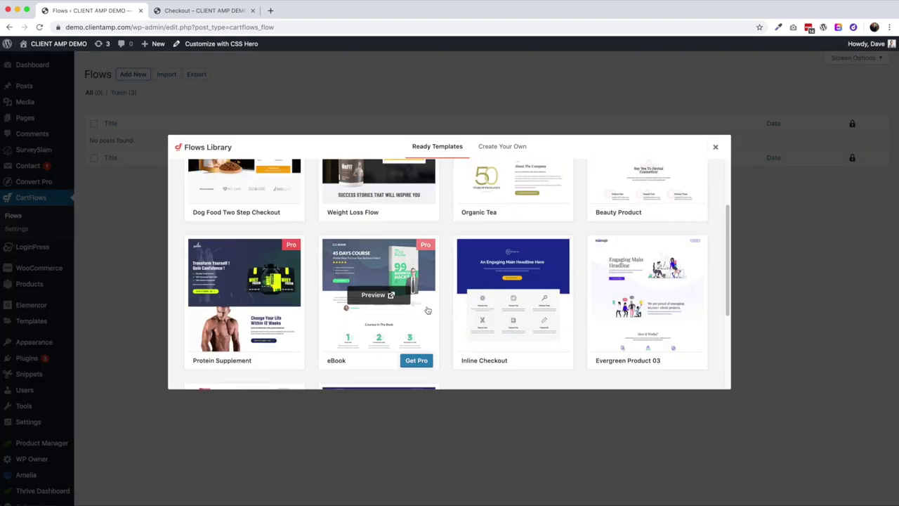
scroll(485, 317, down, 3)
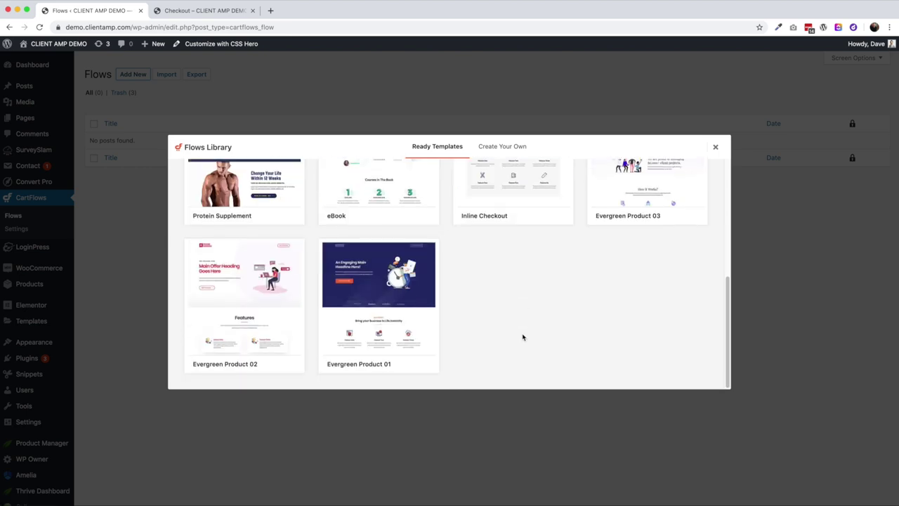
scroll(522, 335, up, 2)
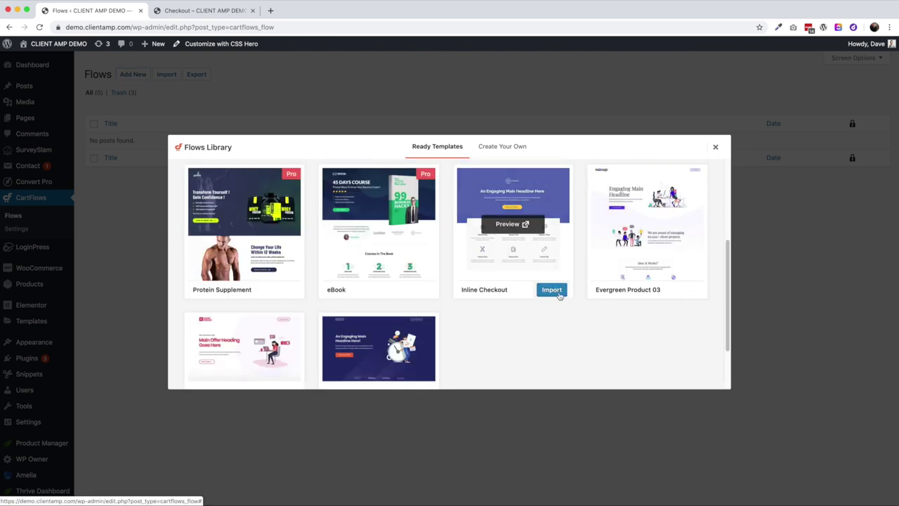
click(557, 293)
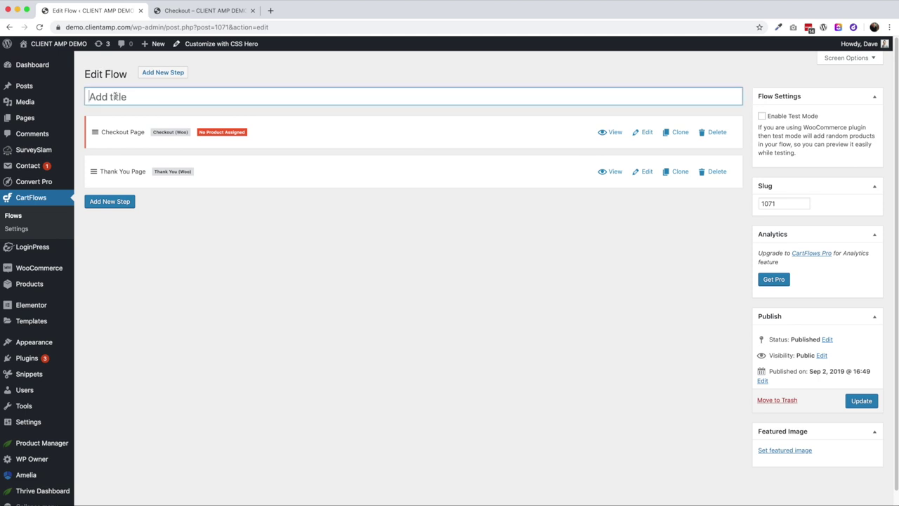
text(Amelia)
click(861, 400)
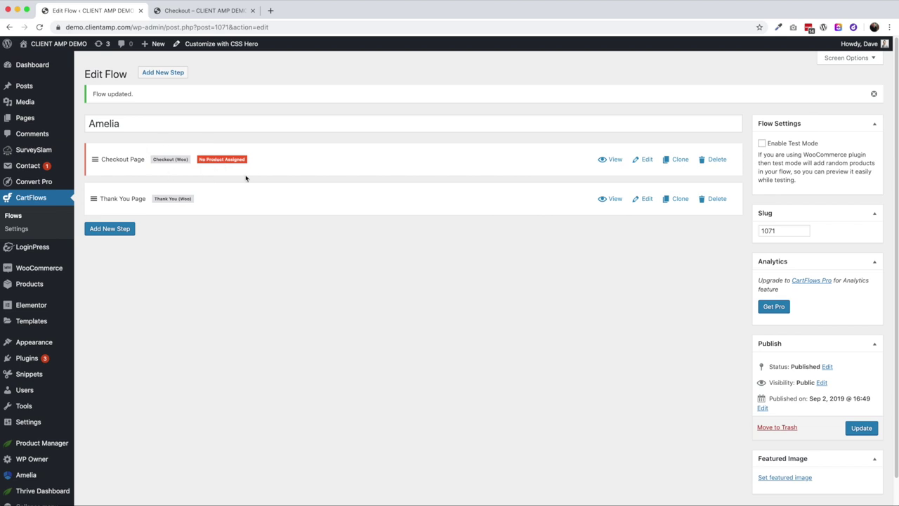
Assign the Appointment product to the Amelia flow's Checkout Page step and update the step
click(646, 161)
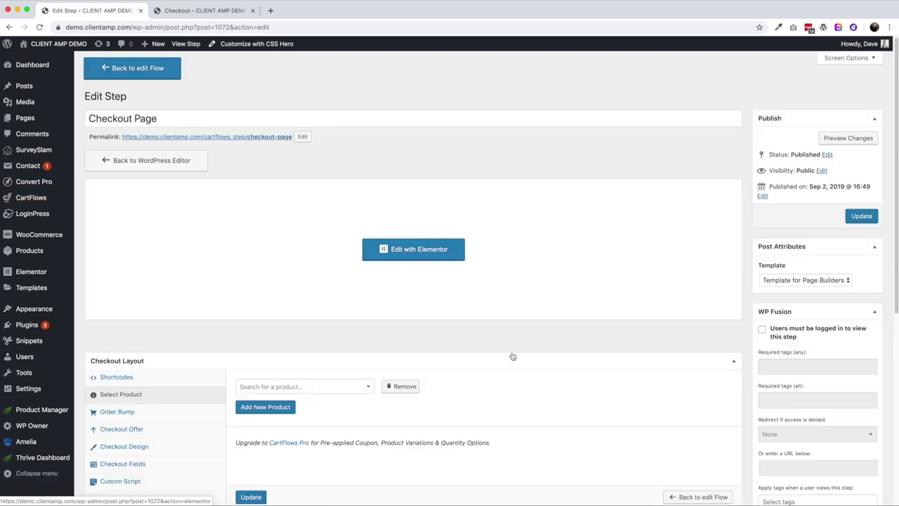
click(316, 386)
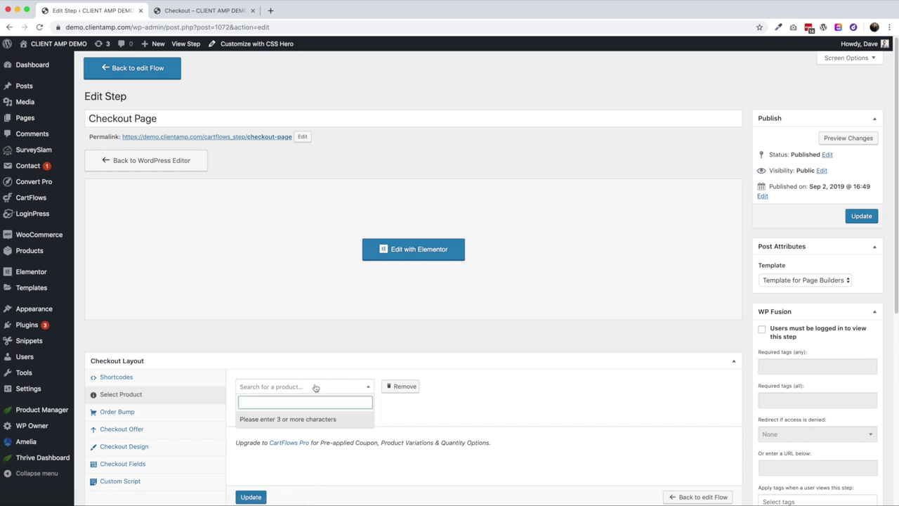
text(Appoint)
click(291, 419)
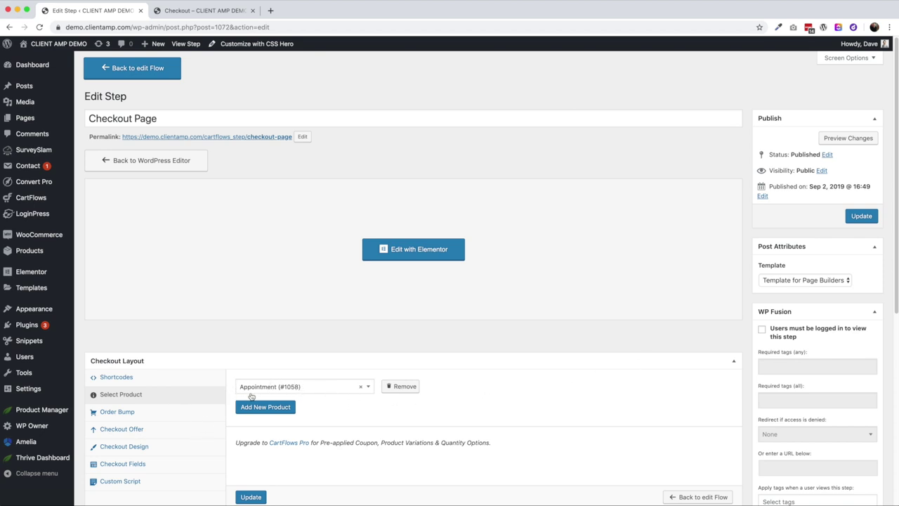
click(857, 219)
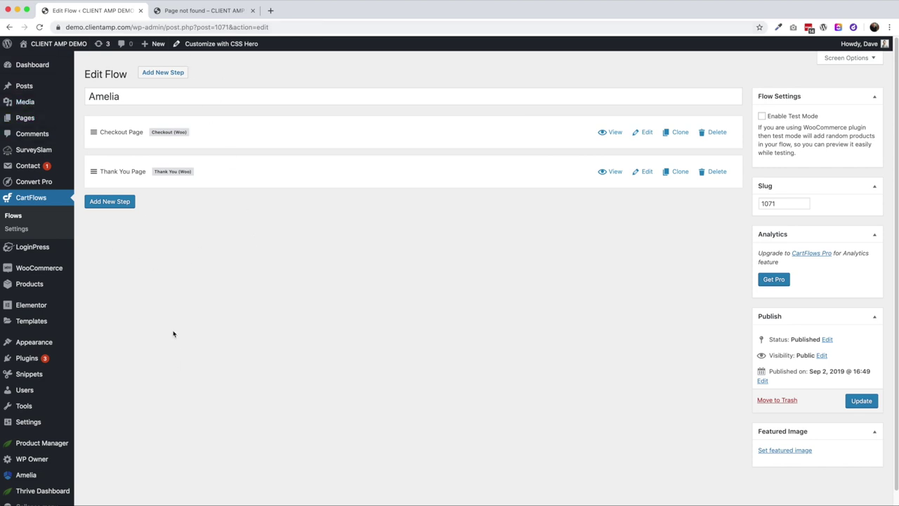
Set CartFlows' Global Checkout to the flow's Checkout Page and save the settings
click(16, 230)
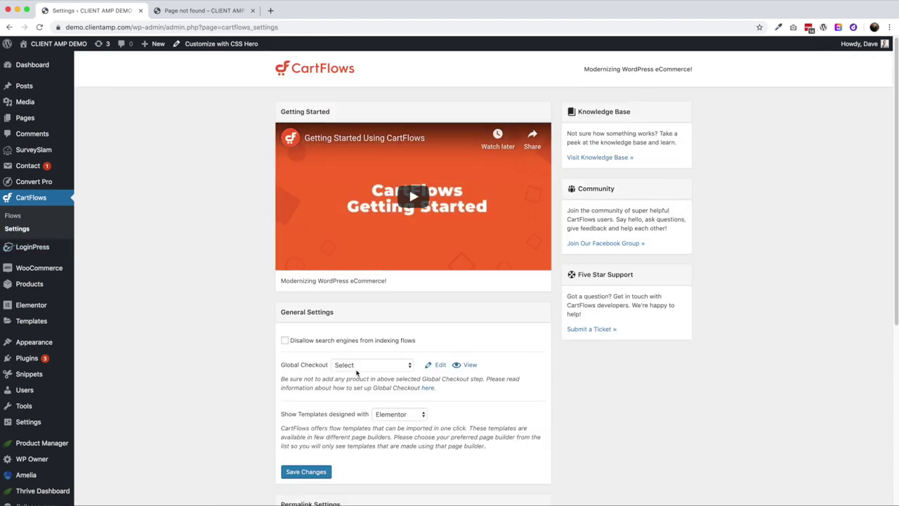
click(357, 368)
click(357, 374)
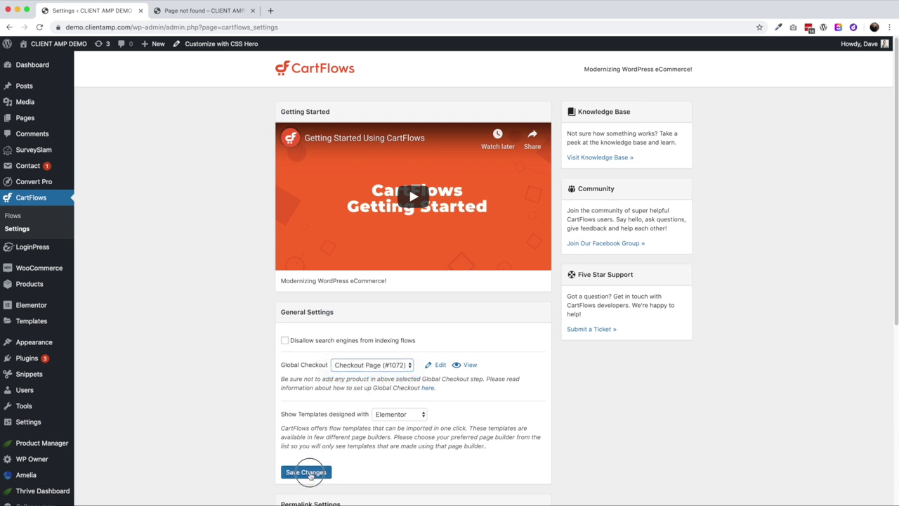
click(307, 473)
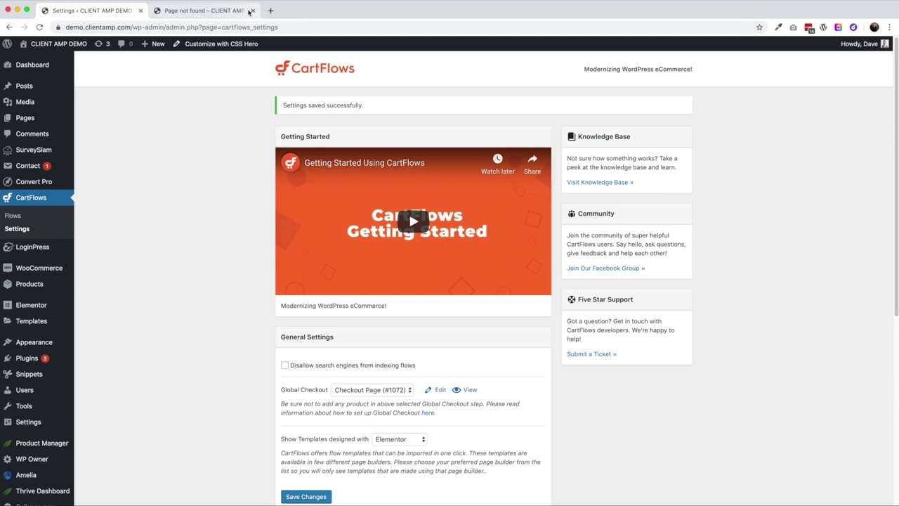
On the scheduling page, choose the 45 Min Guitar Lesson for September 12, 2019 at 11:00 am and continue to the booking form
click(210, 11)
click(232, 181)
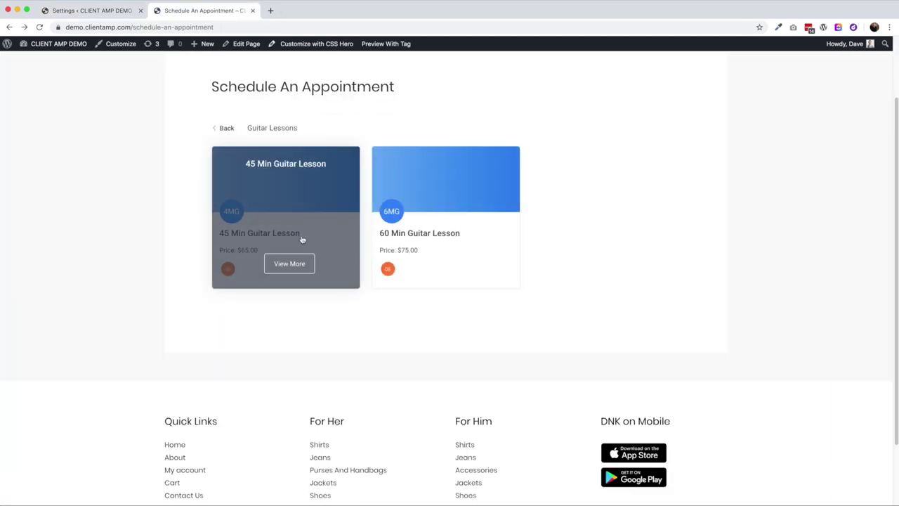
click(288, 263)
scroll(357, 344, down, 4)
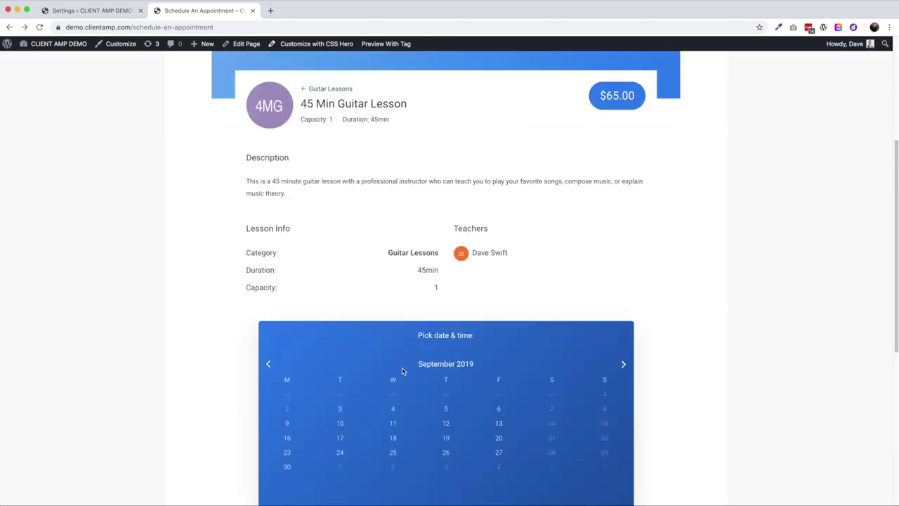
click(446, 422)
scroll(446, 393, down, 2)
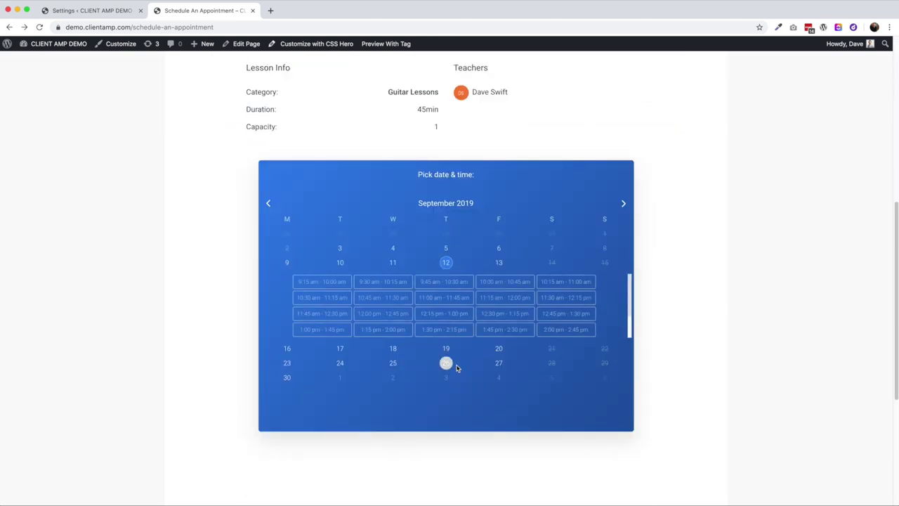
click(446, 298)
scroll(473, 450, down, 2)
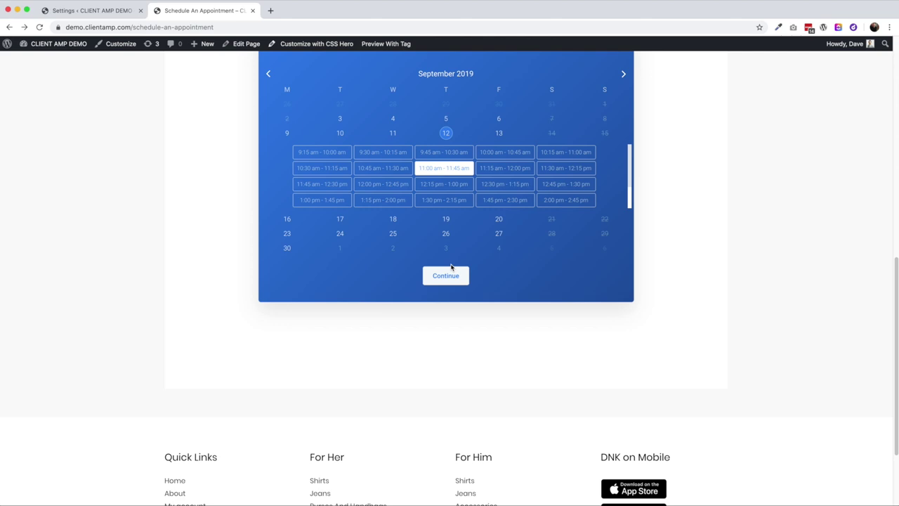
click(447, 276)
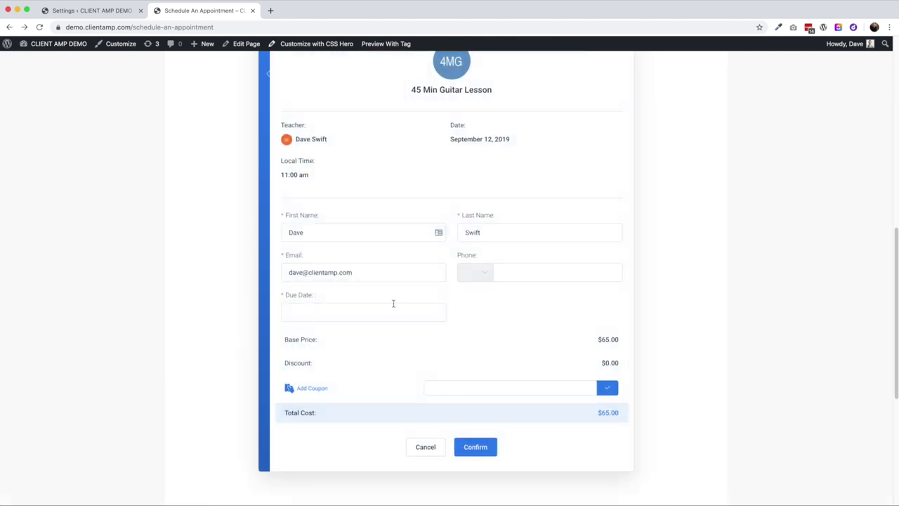
Confirm the appointment with 1 as the due date and examine the order details on the CartFlows checkout page
click(331, 311)
text(1)
click(475, 446)
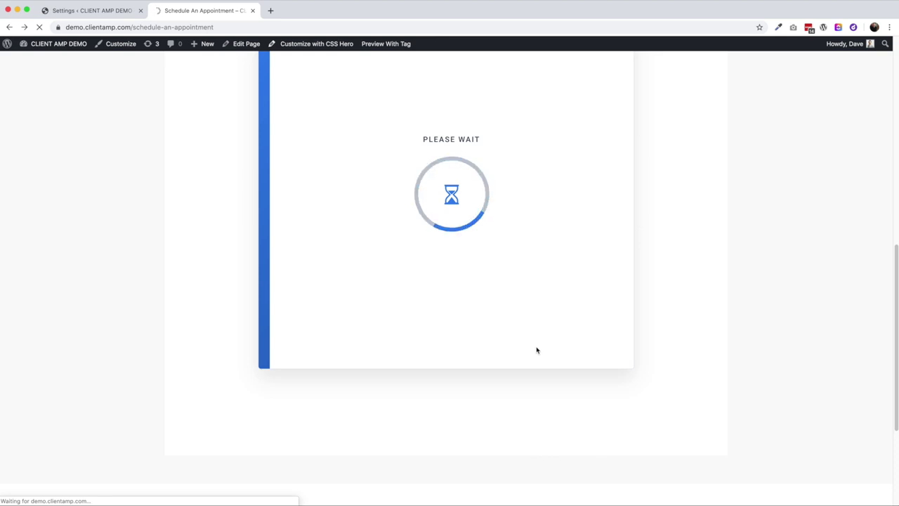
scroll(536, 350, down, 10)
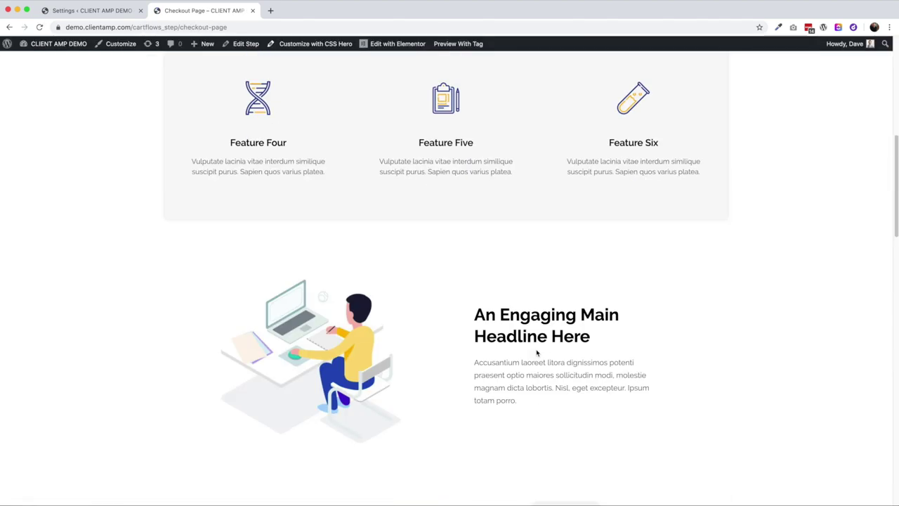
scroll(537, 353, down, 10)
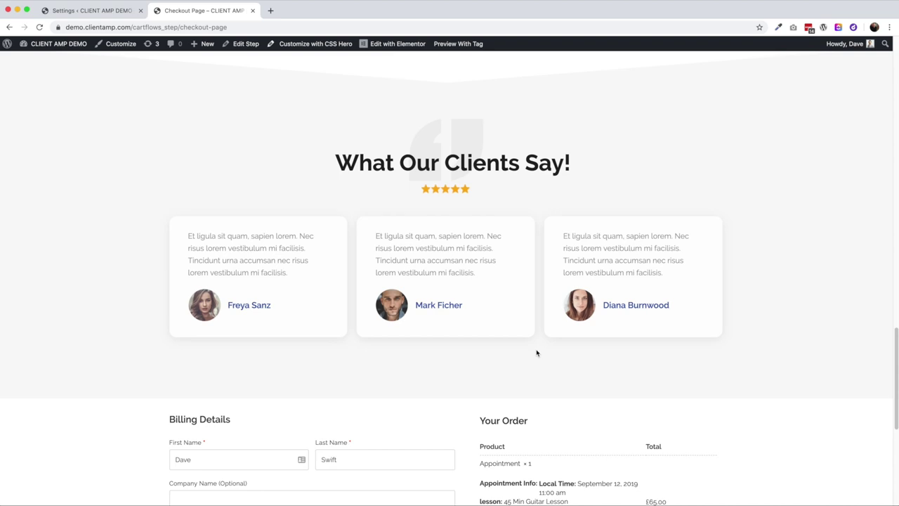
scroll(536, 352, down, 5)
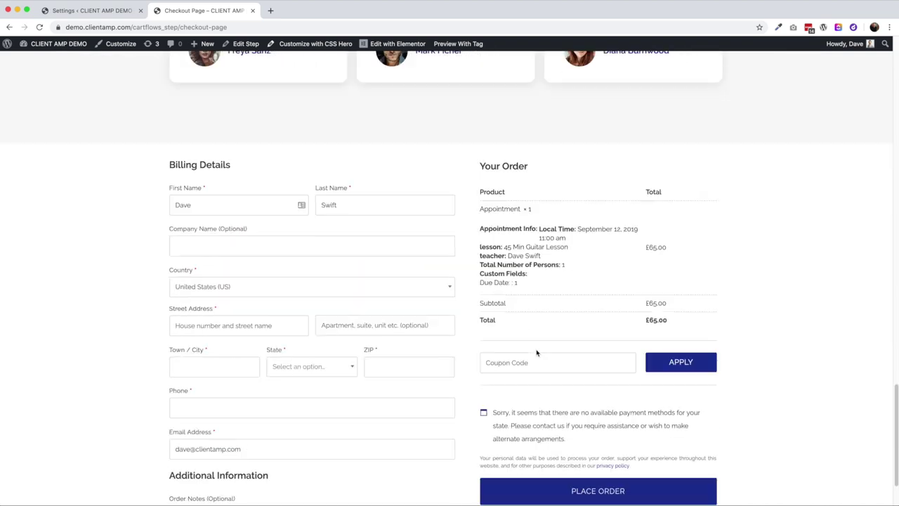
scroll(287, 253, down, 2)
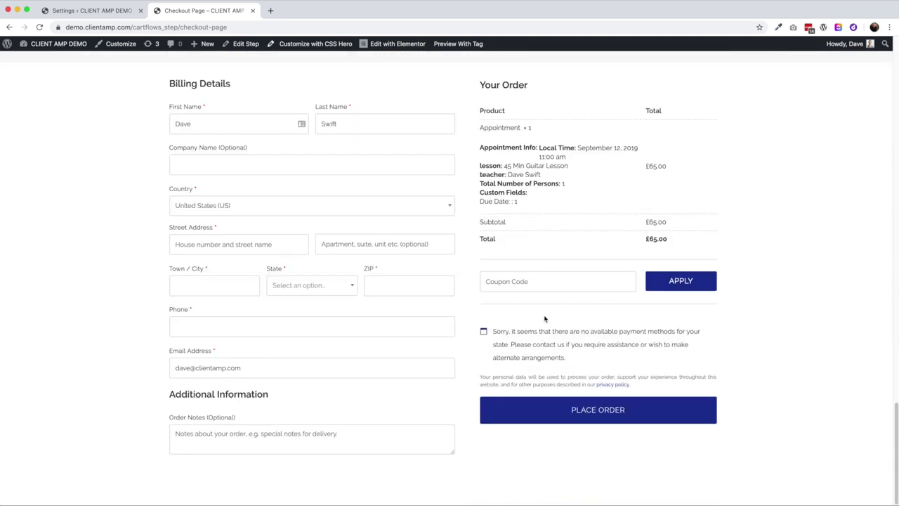